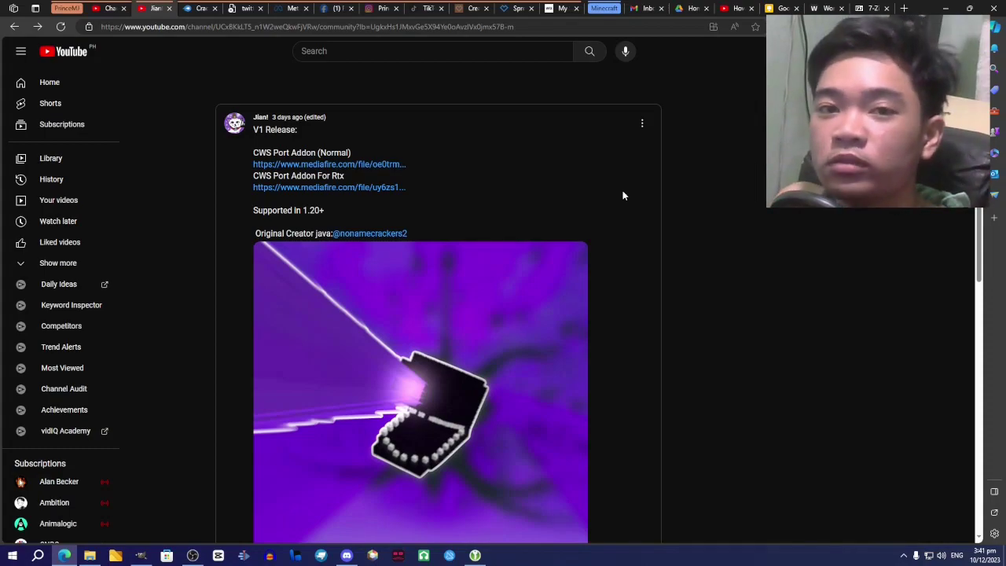
# - Open the MediaFire link for CWS Port Addon (Normal) and download the add-on file
pyautogui.press('F11')
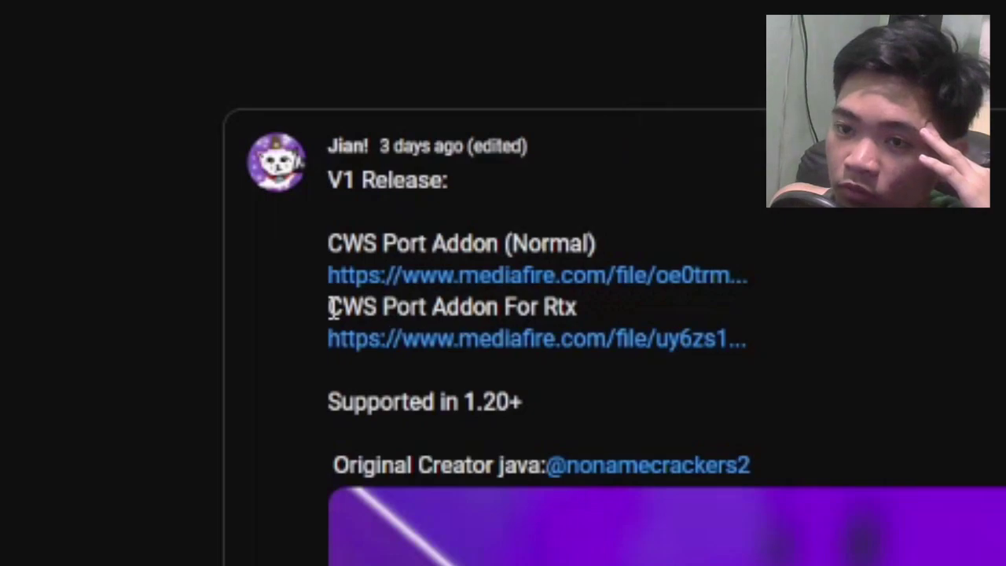
pyautogui.moveTo(332, 306); pyautogui.dragTo(658, 317)
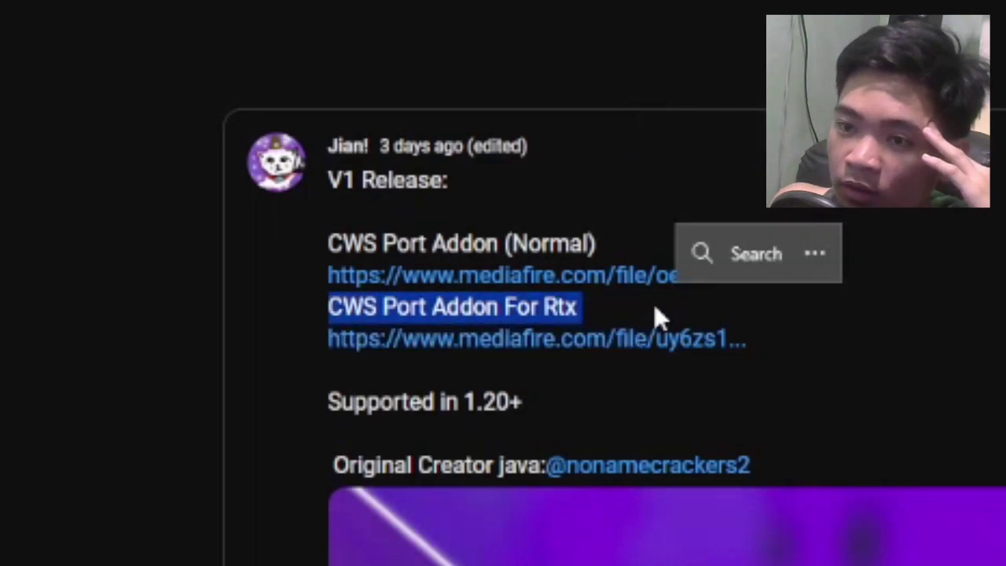
pyautogui.click(845, 319)
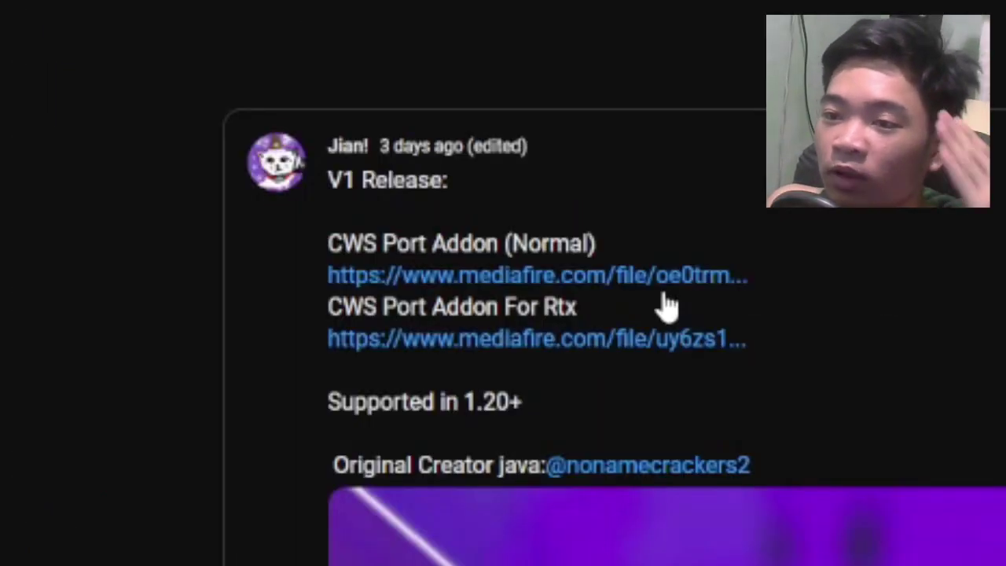
pyautogui.click(664, 297)
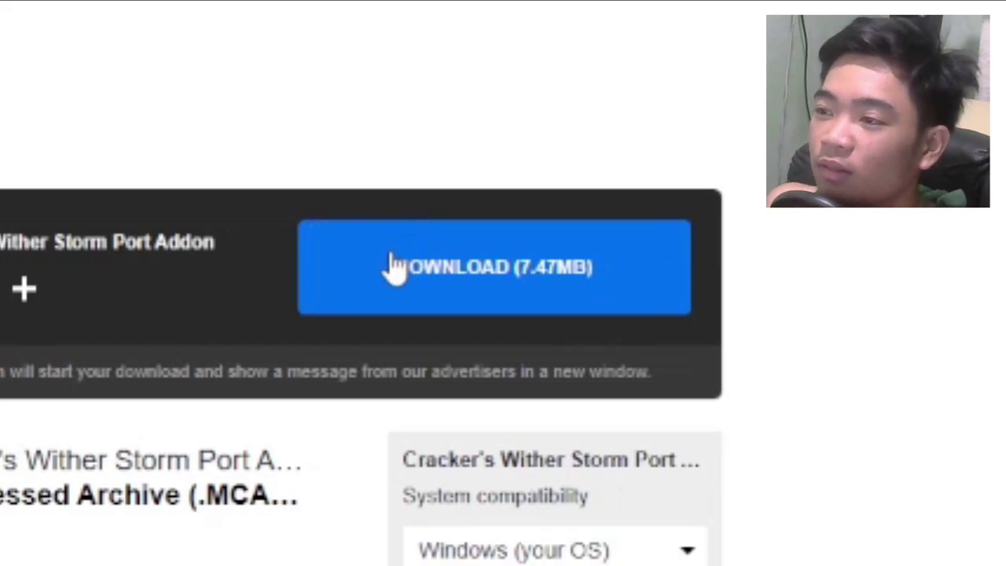
pyautogui.click(374, 277)
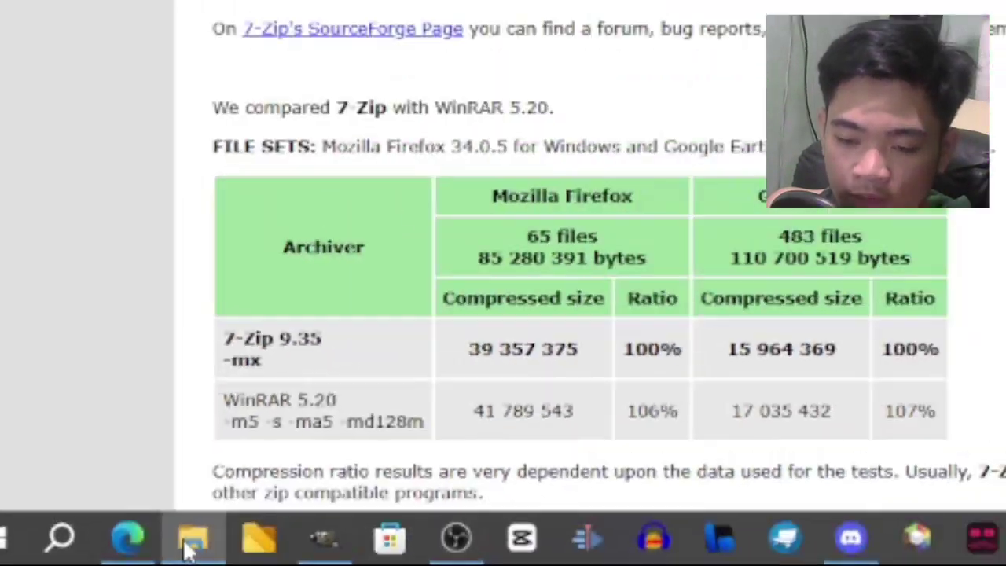
# - Switch to File Explorer, open This PC and view the computer's properties to check its system type
pyautogui.click(189, 549)
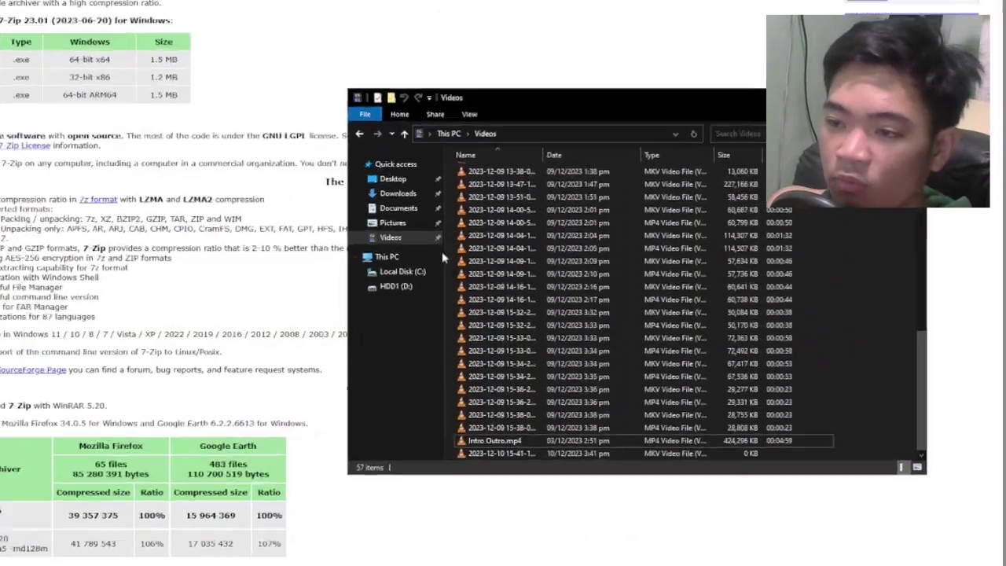
pyautogui.click(209, 255)
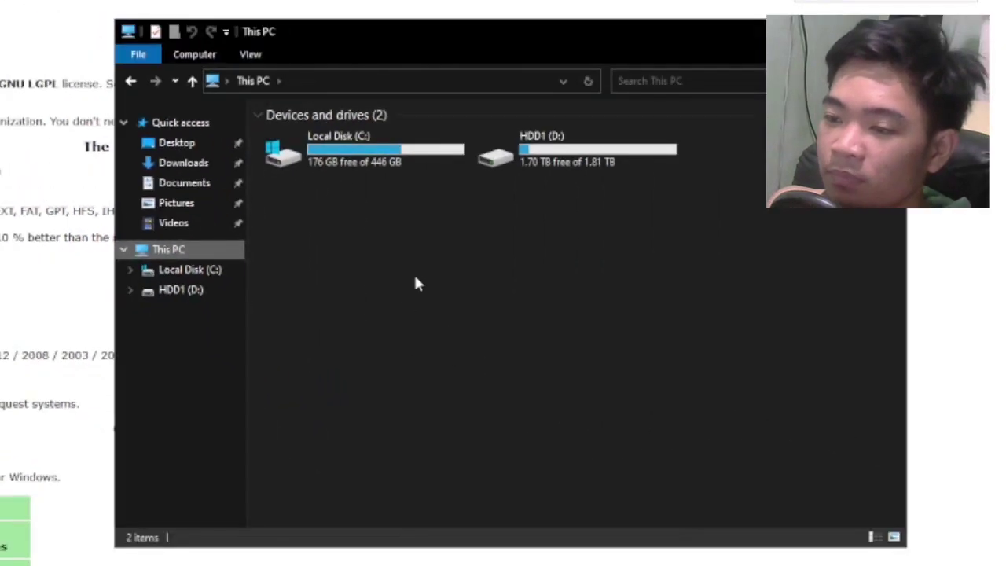
pyautogui.rightClick(660, 322)
pyautogui.click(336, 462)
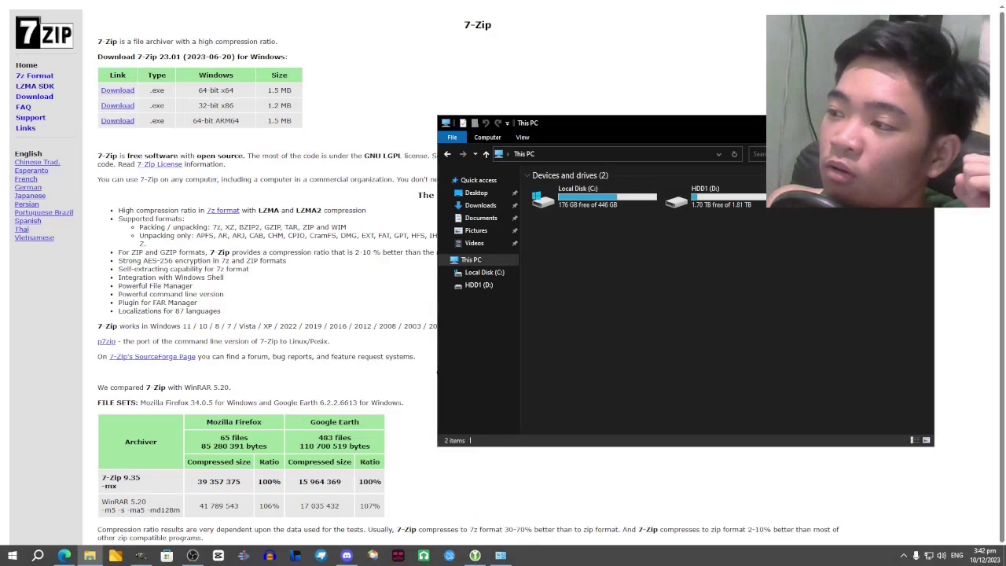
# - Download the 64-bit x64 .exe installer of 7-Zip 23.01 from the 7-Zip page
pyautogui.click(225, 148)
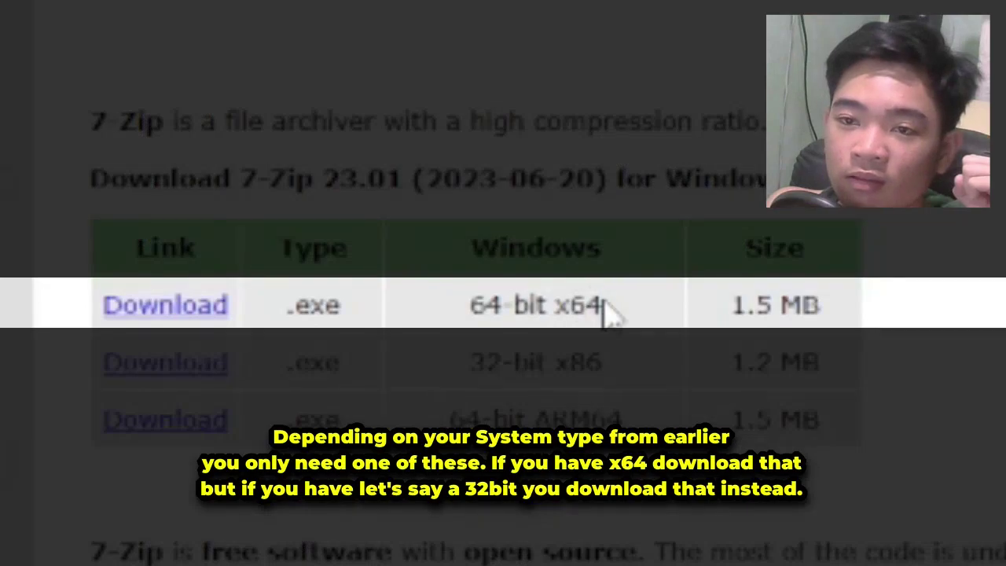
pyautogui.moveTo(236, 92); pyautogui.dragTo(191, 92)
pyautogui.click(440, 314)
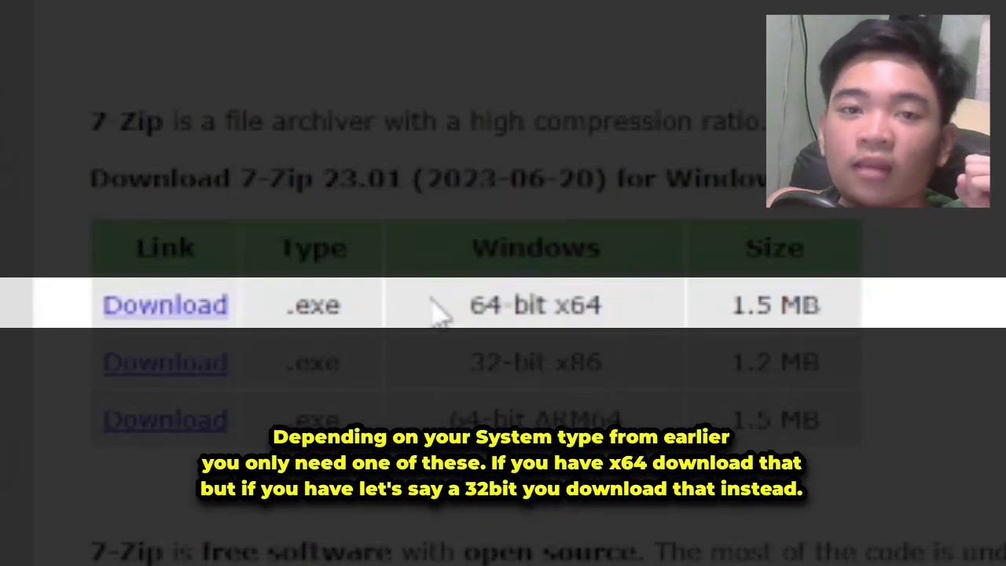
pyautogui.click(161, 301)
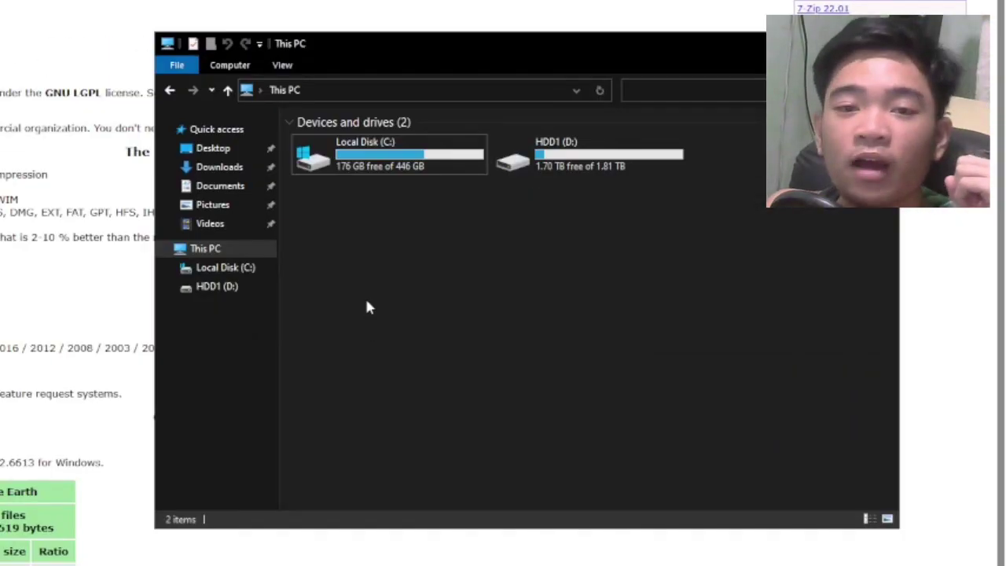
# - Run 7z2301-x64.exe from the Downloads folder, allow it to make changes, and install 7-Zip in C:\Program Files\7-Zip\
pyautogui.click(223, 167)
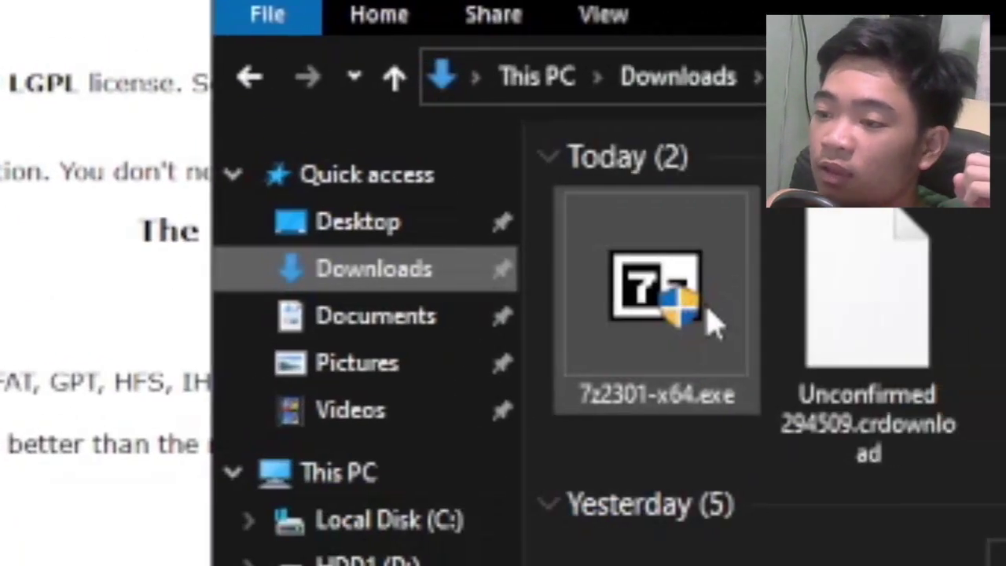
pyautogui.doubleClick(847, 312)
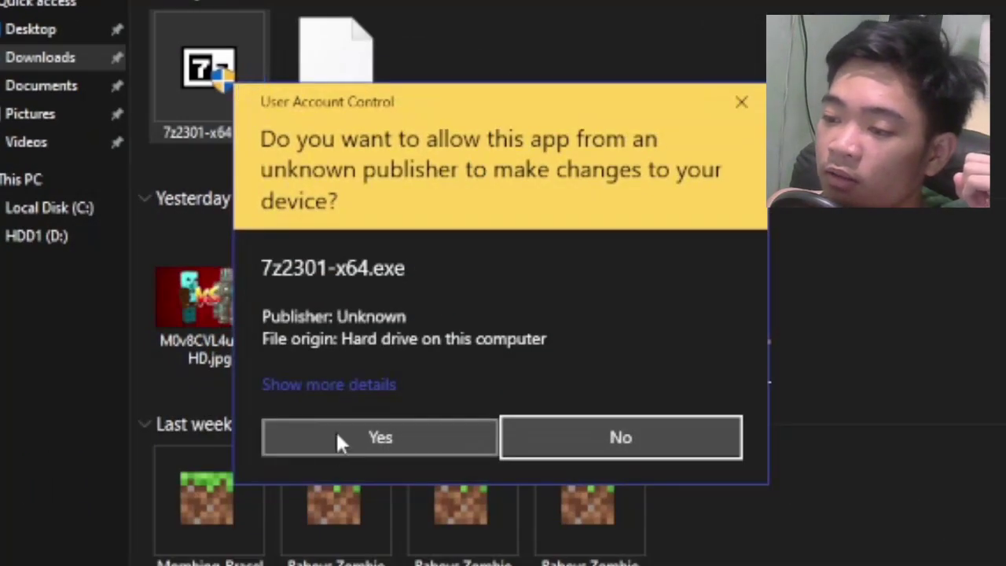
pyautogui.click(337, 435)
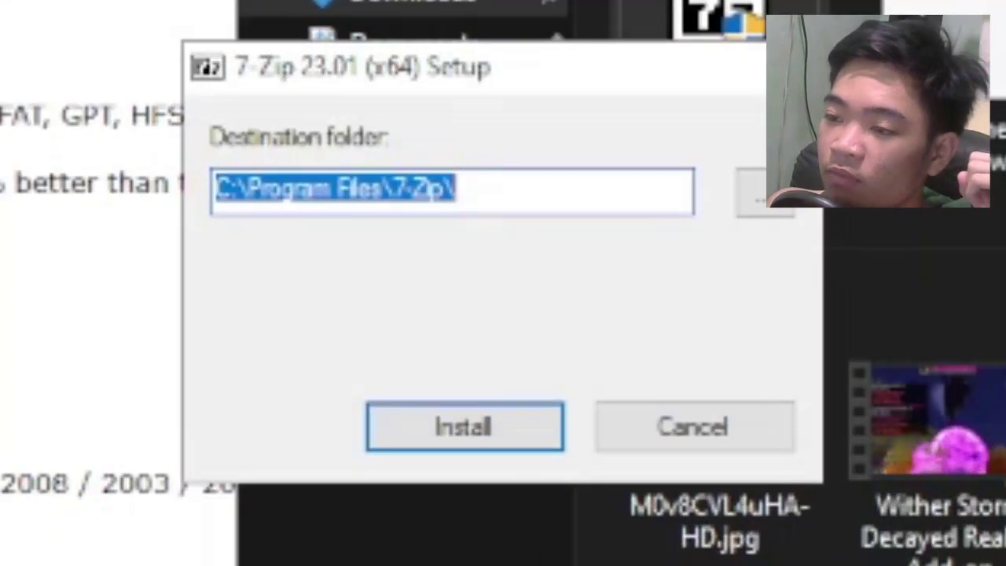
pyautogui.click(479, 427)
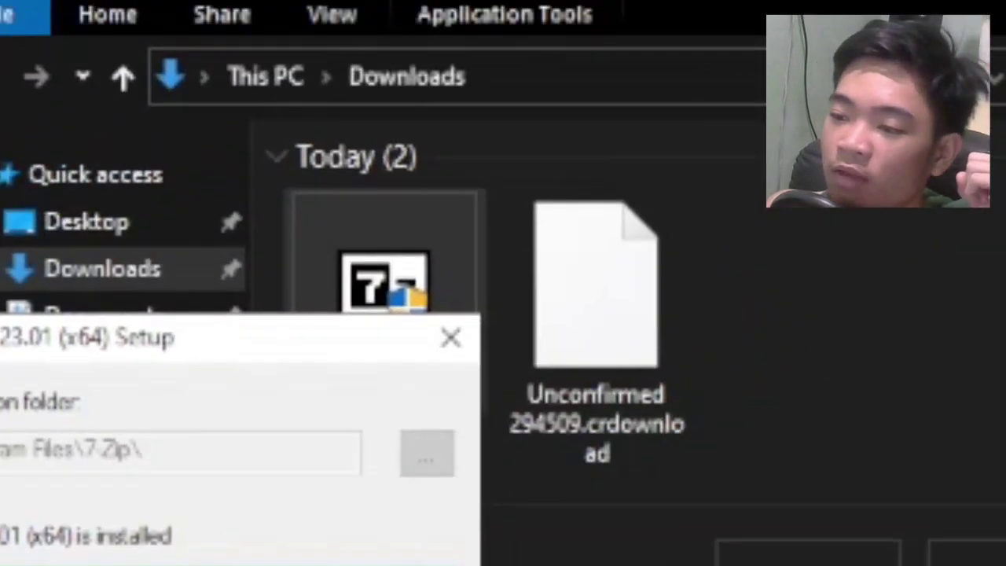
pyautogui.click(572, 503)
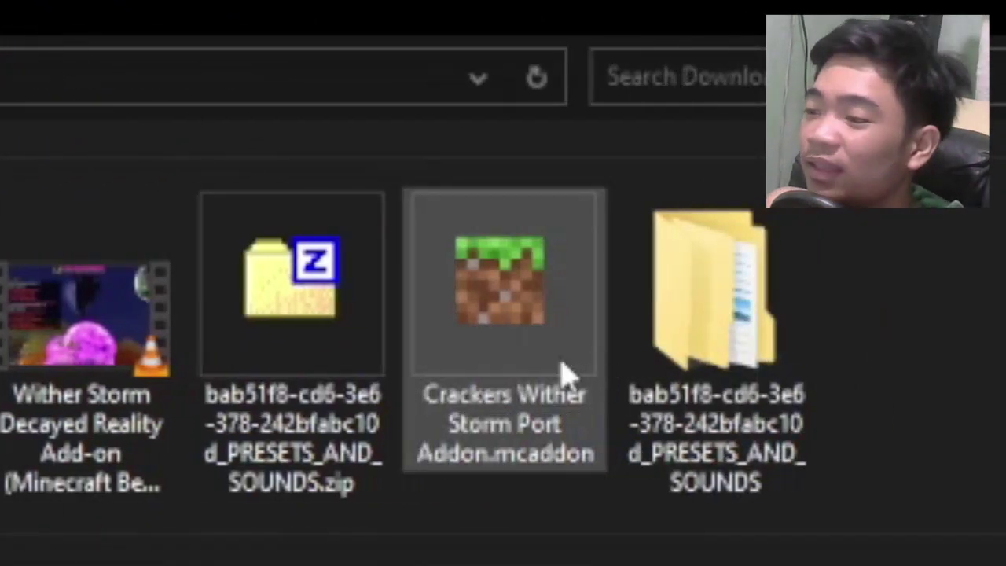
# - Extract Crackers Wither Storm Port Addon.mcaddon with 7-Zip into its own "Crackers Wither Storm Port Addon\" folder
pyautogui.click(567, 375)
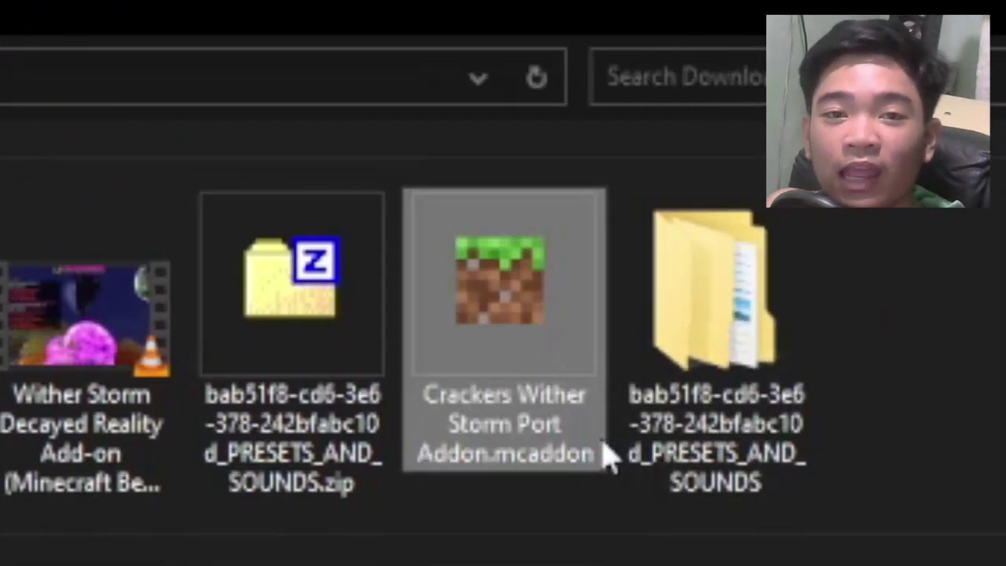
pyautogui.rightClick(520, 417)
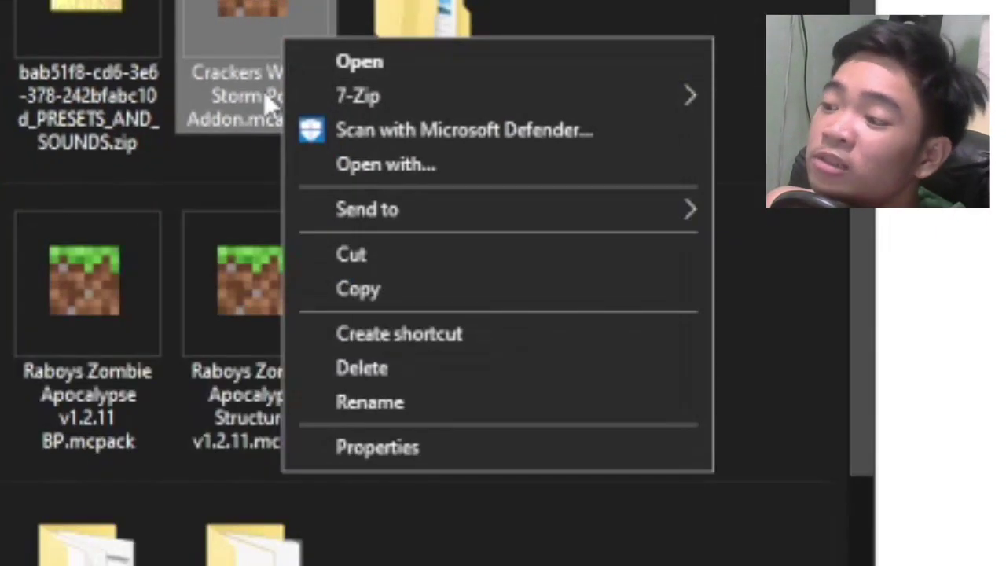
pyautogui.moveTo(357, 95)
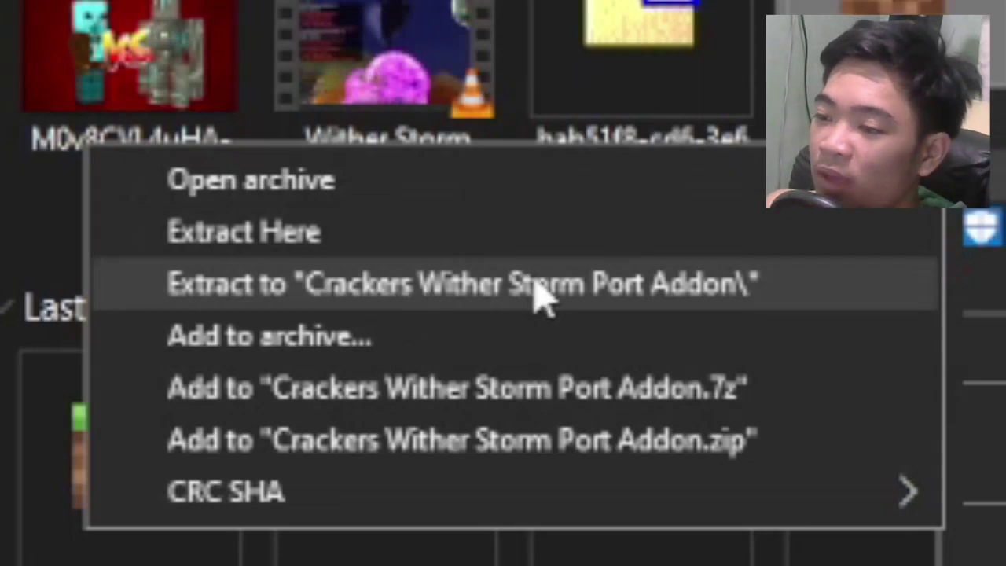
pyautogui.click(543, 297)
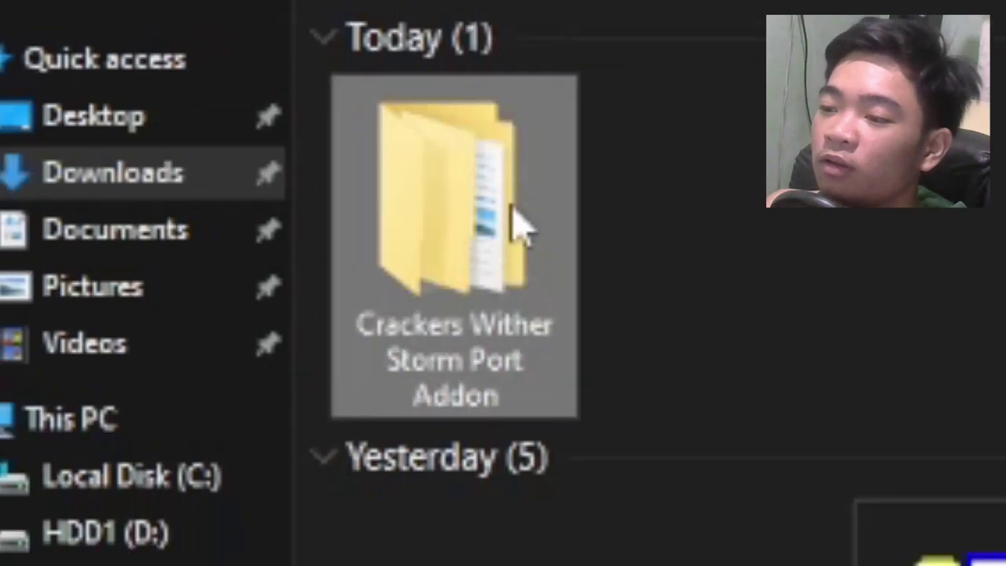
# - Launch the import of Crackers Wither Storm Port Addon.mcaddon into Minecraft and open the extracted add-on folder
pyautogui.doubleClick(267, 133)
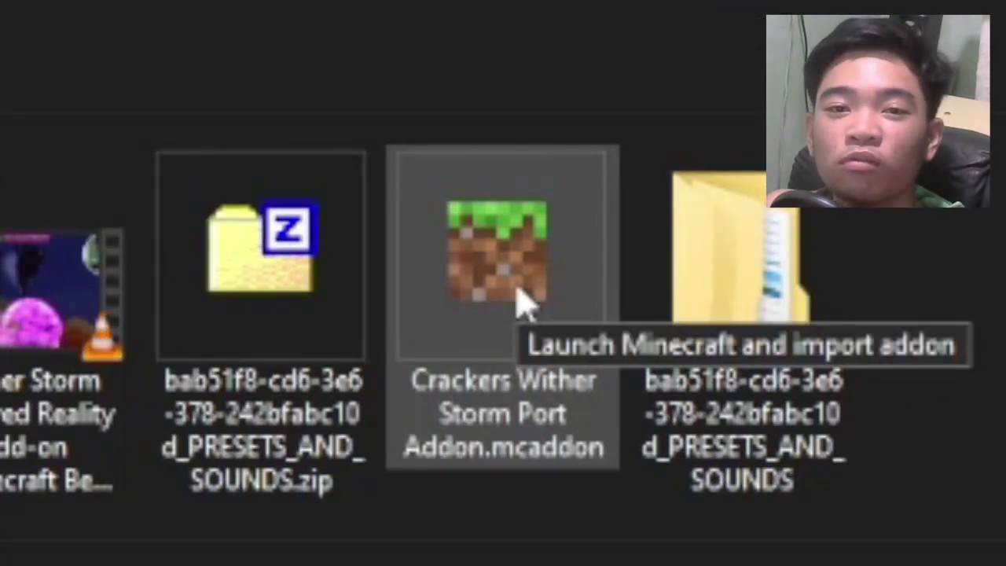
pyautogui.doubleClick(524, 305)
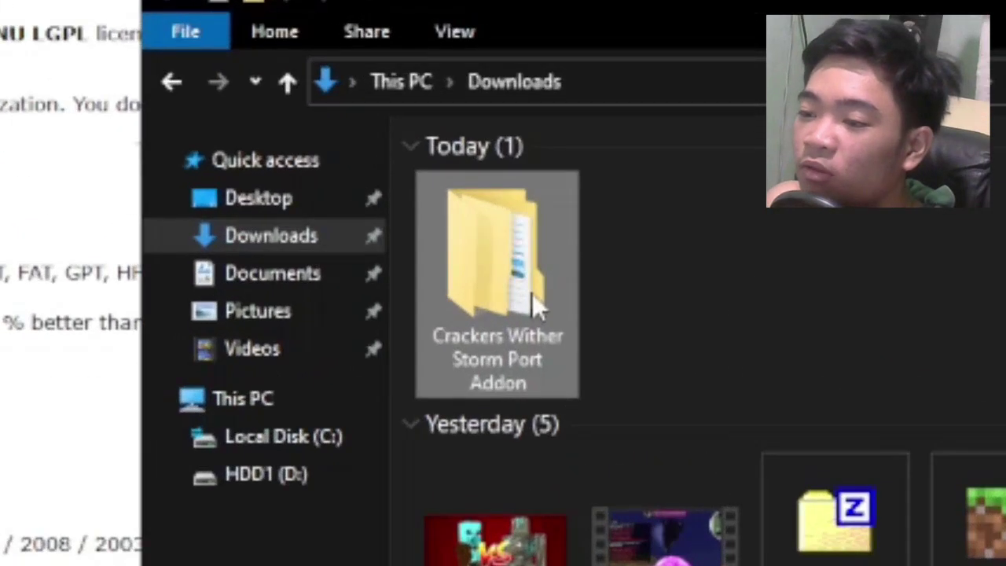
pyautogui.doubleClick(539, 259)
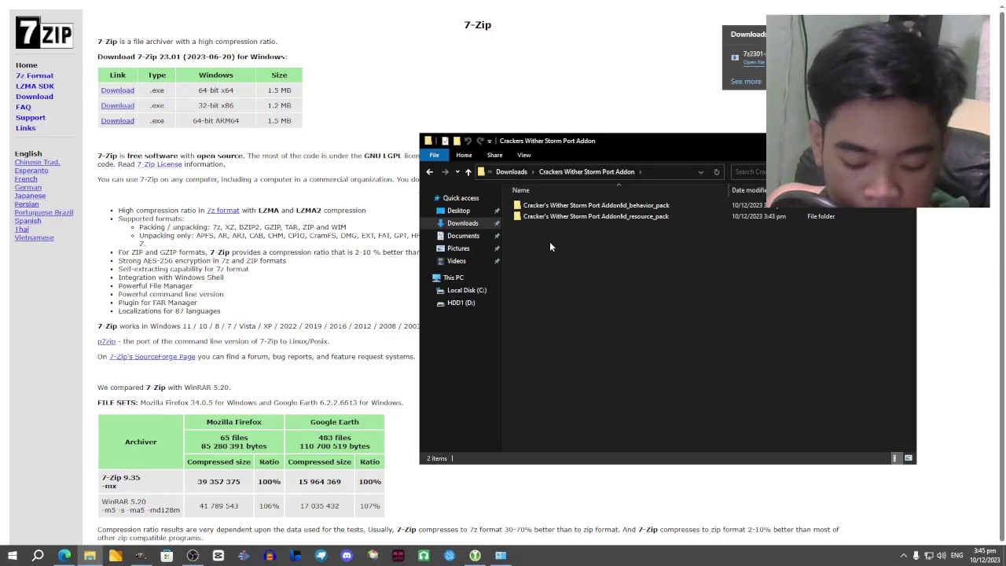
# - Open %LocalAppData%\Packages\Microsoft.MinecraftUWP_8wekyb3d8bbwe\LocalState\games\com.mojang\ through the Run dialog
pyautogui.press('super+r')
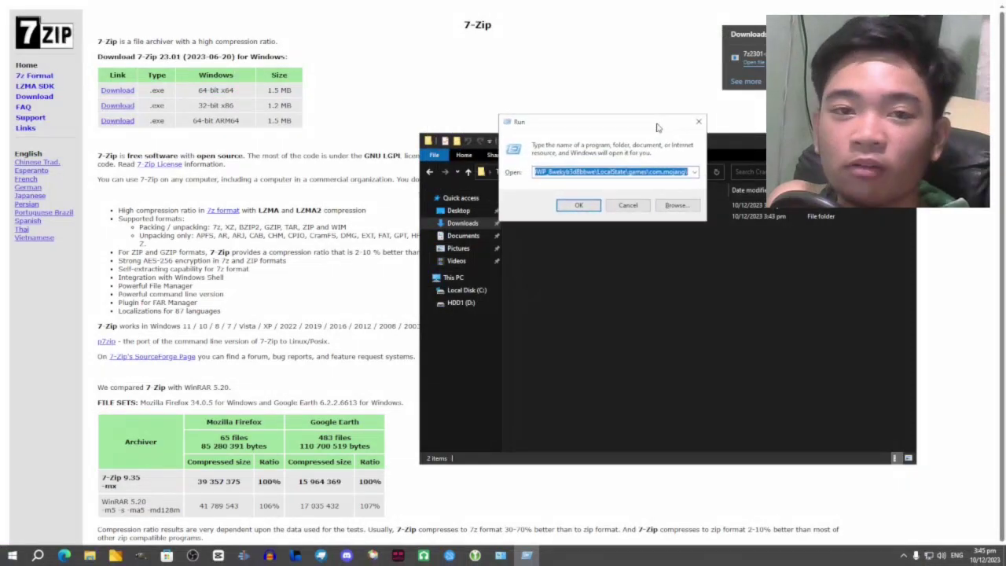
pyautogui.press('BackSpace')
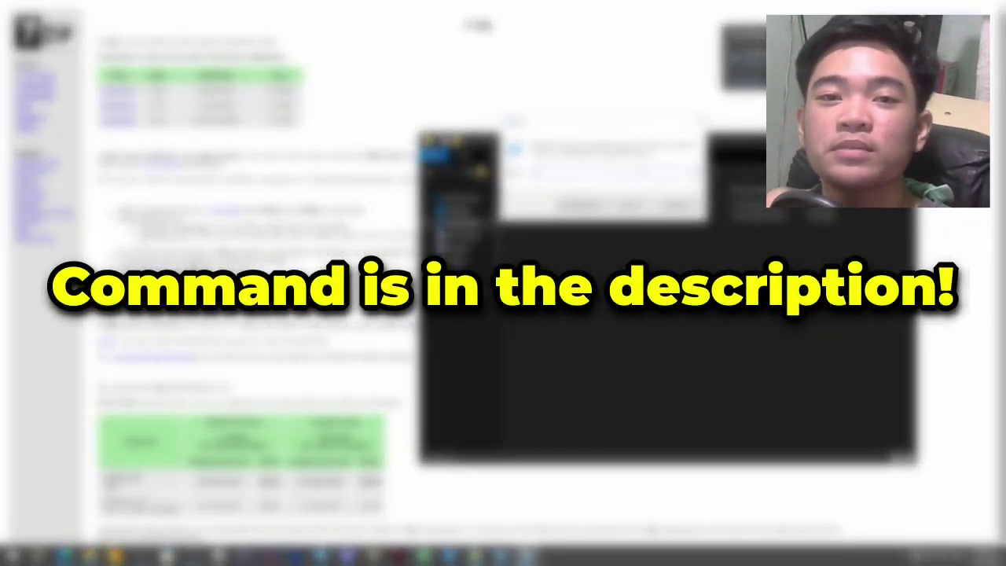
pyautogui.write('%LocalAppData%\\Packages\\Microsoft.MinecraftUWP_8wekyb3d8bbwe\\LocalState\\games\\com.mojang\\')
pyautogui.click(528, 131)
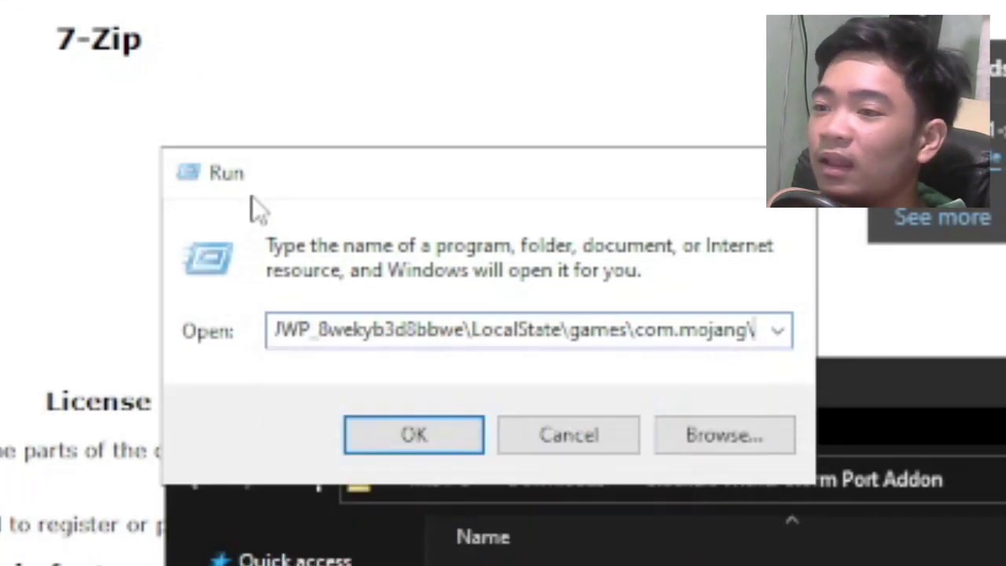
pyautogui.click(402, 434)
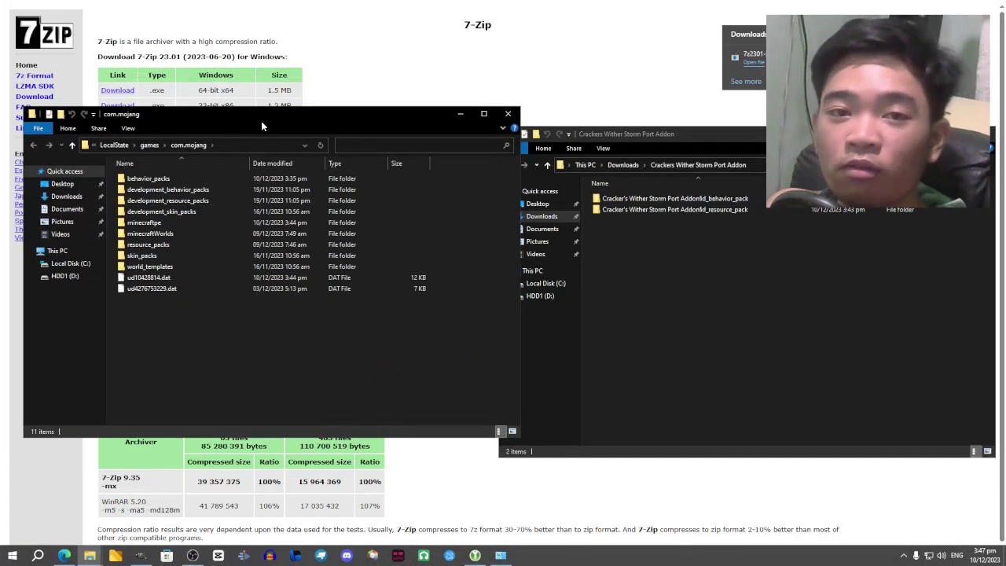
# - Move the extracted behavior pack folder into behavior_packs and the resource pack folder into resource_packs under com.mojang
pyautogui.click(652, 137)
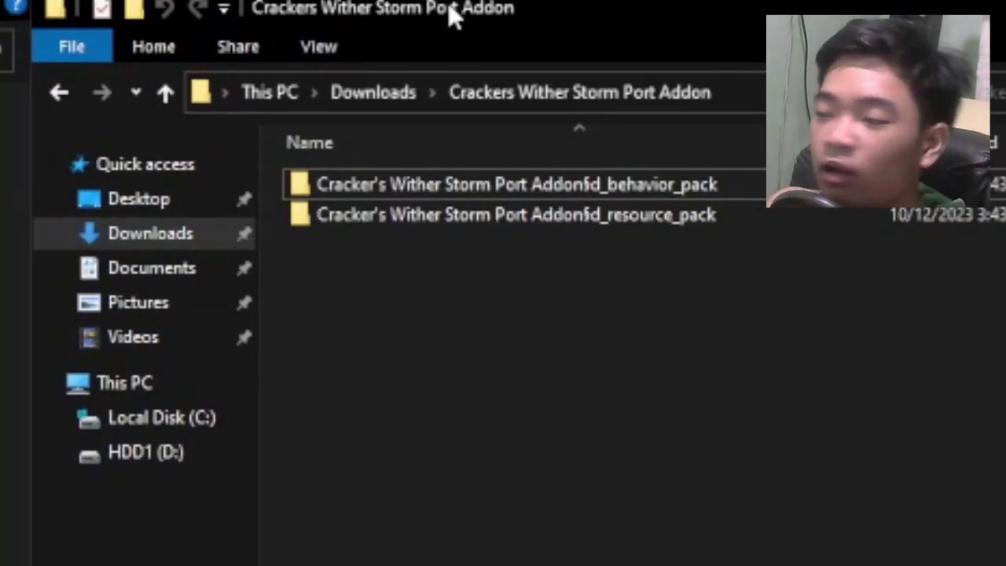
pyautogui.moveTo(625, 195); pyautogui.dragTo(306, 97)
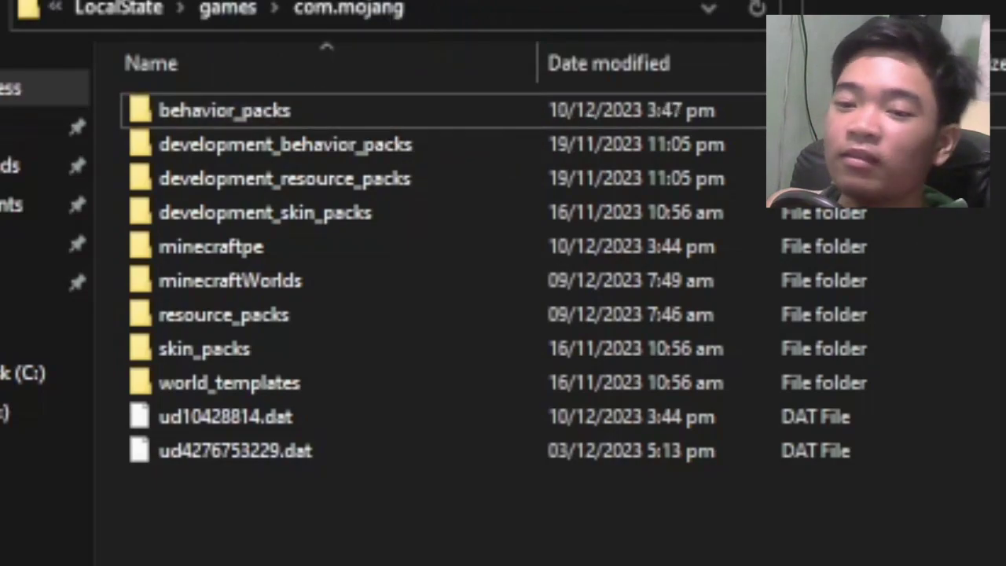
pyautogui.moveTo(639, 184); pyautogui.dragTo(148, 245)
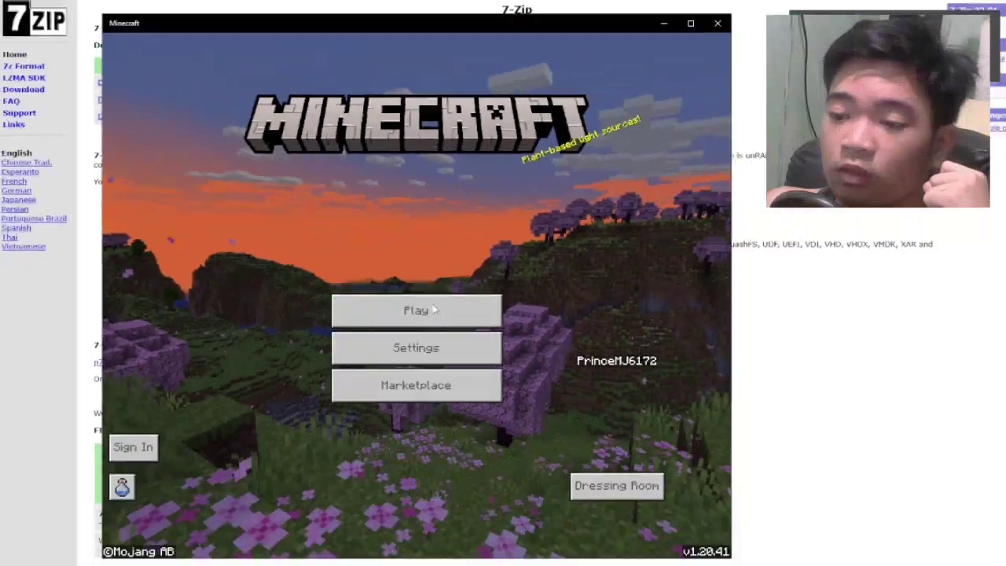
# - Start creating a new Minecraft world and activate Cracker's Wither Storm Port Addon from its available resource packs
pyautogui.click(435, 311)
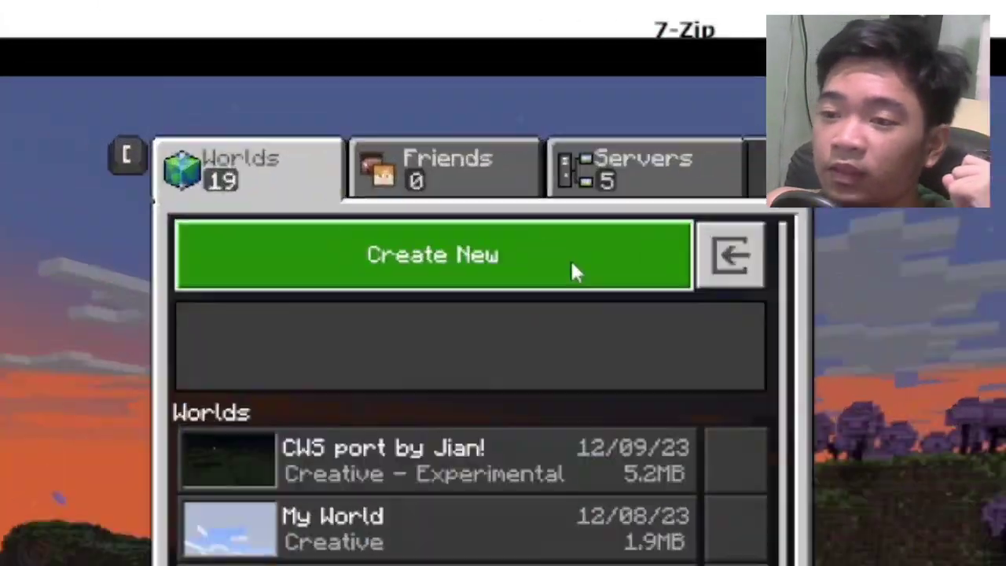
pyautogui.click(572, 263)
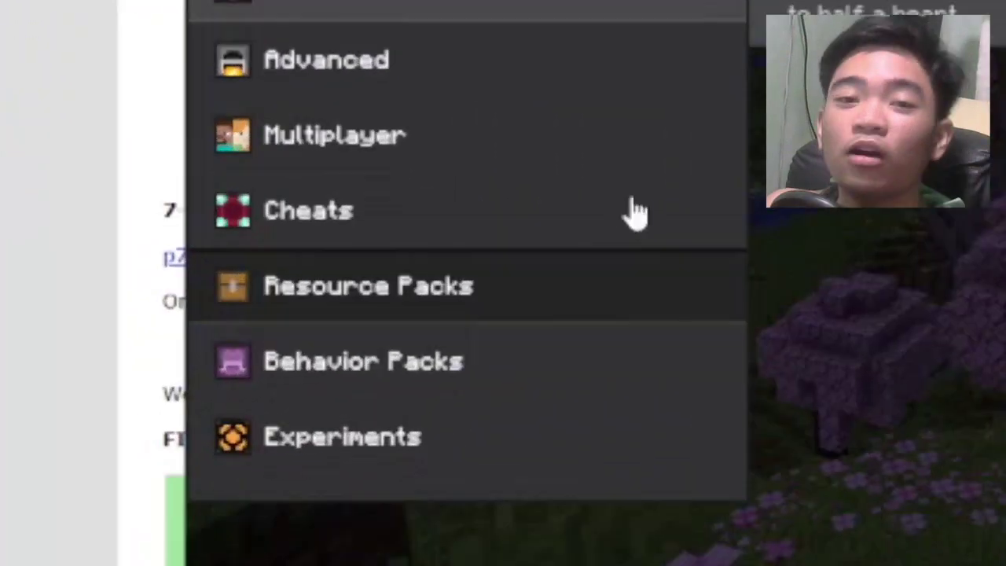
pyautogui.click(566, 291)
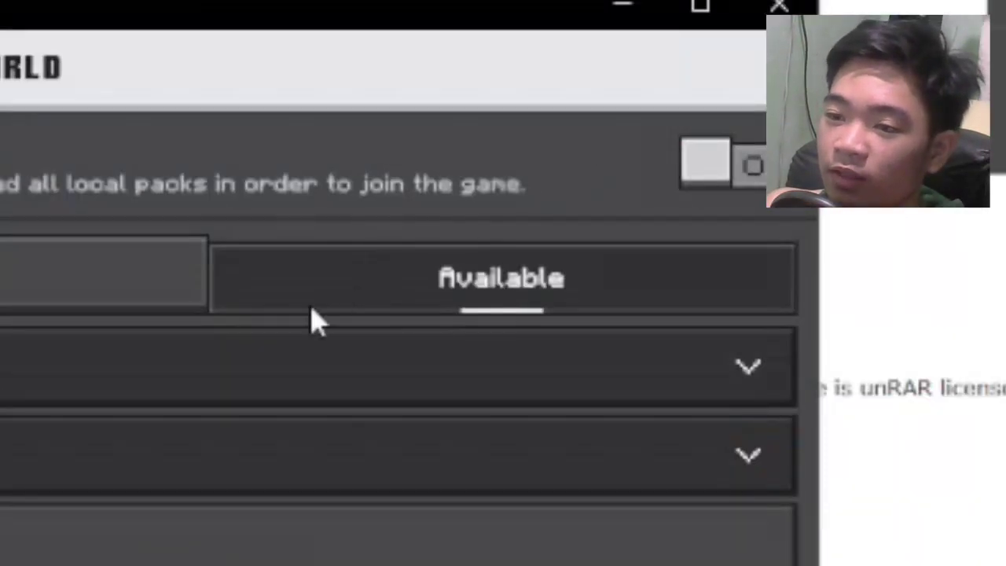
pyautogui.click(132, 384)
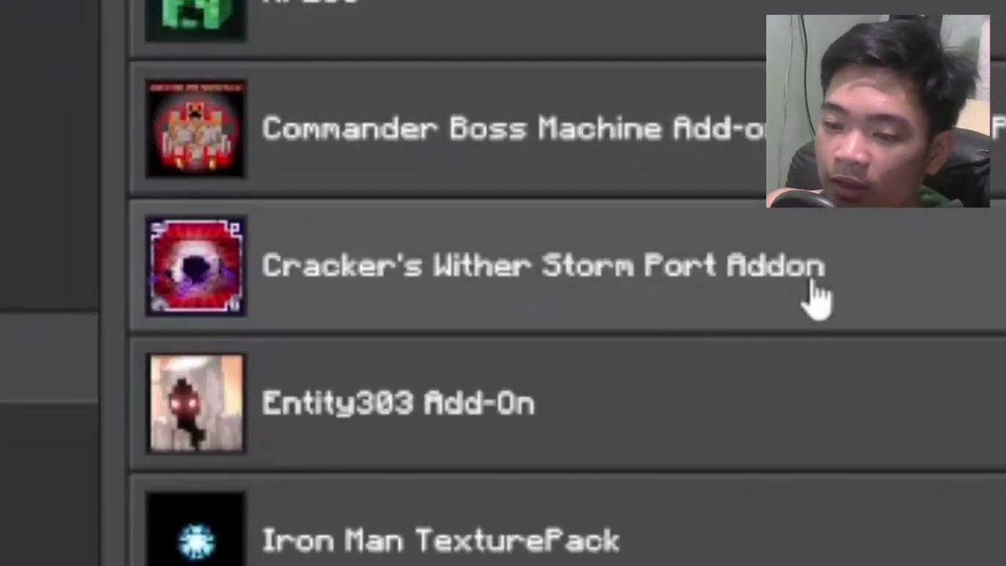
pyautogui.click(817, 297)
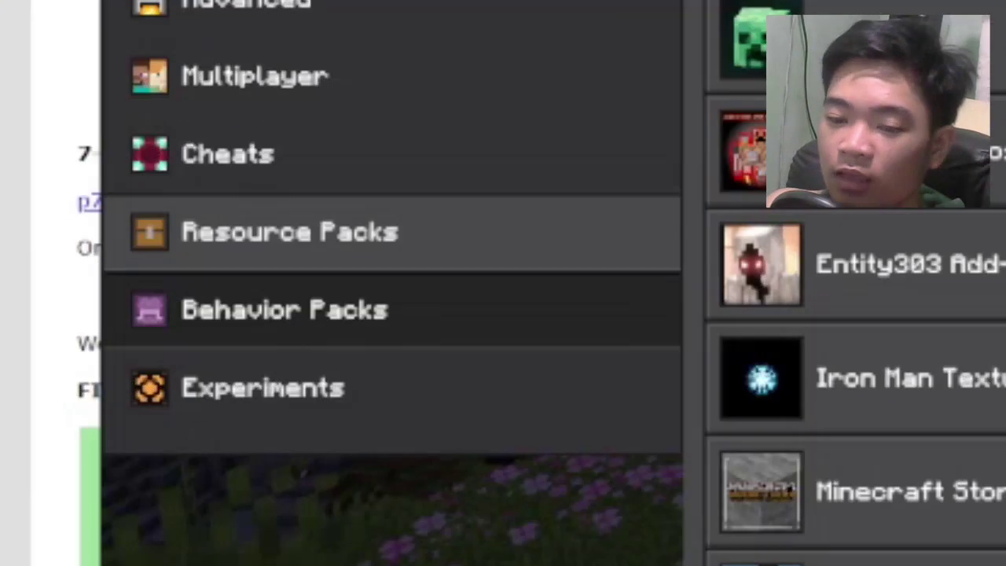
# - Review the new world's active and available behavior packs, expanding the description of Cracker's Wither Storm Port Addon
pyautogui.click(13, 385)
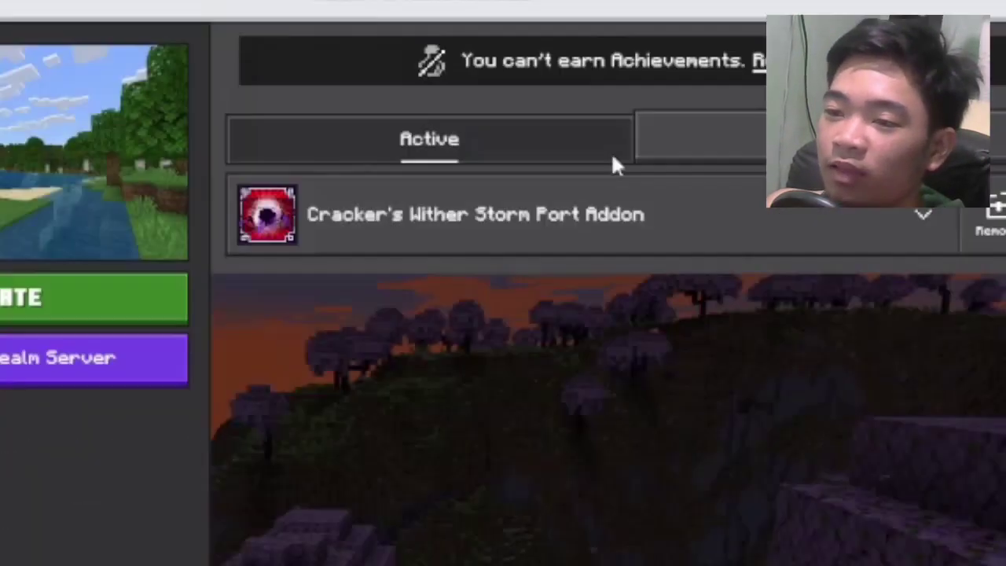
pyautogui.click(405, 235)
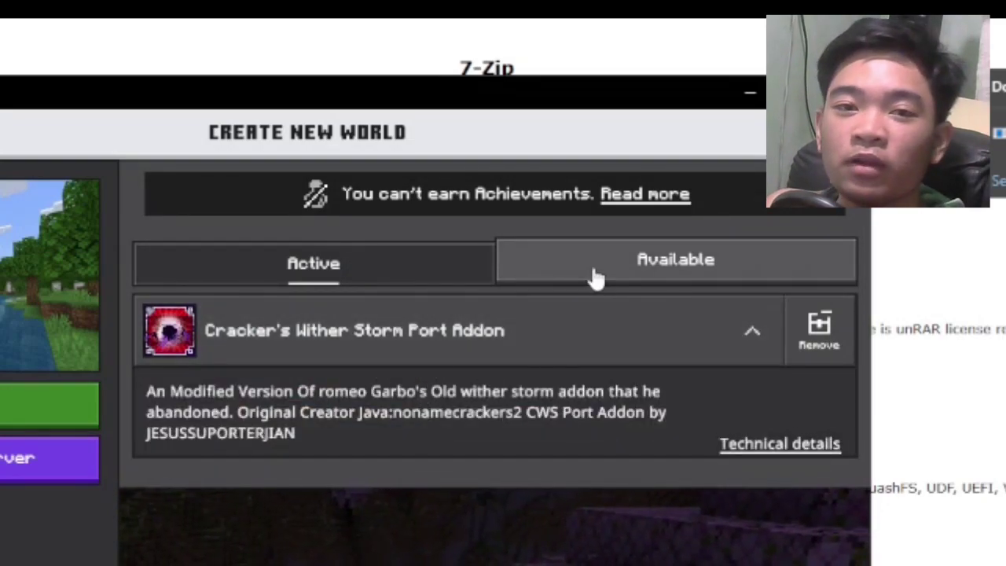
pyautogui.click(595, 275)
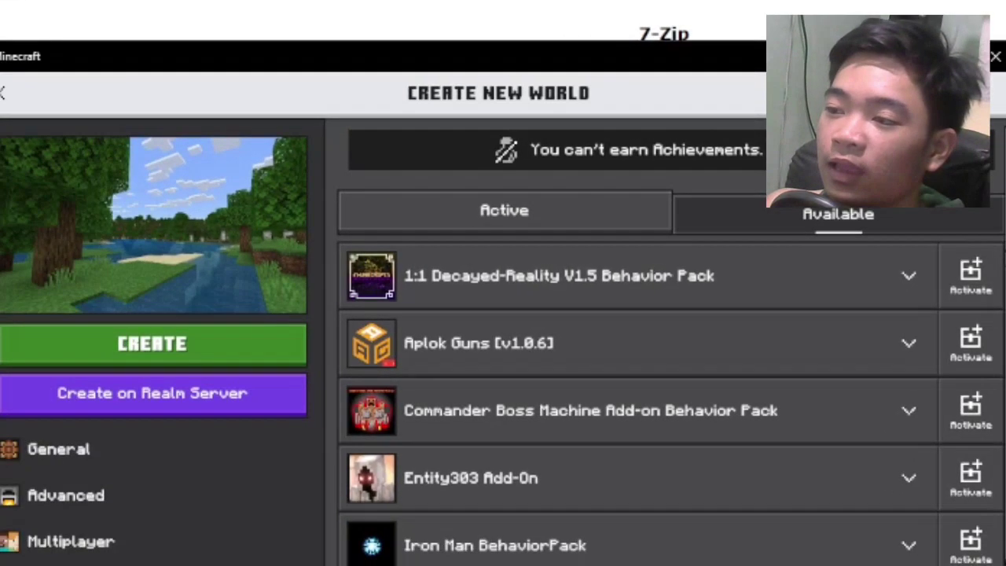
pyautogui.scroll(-10, 495, 440)
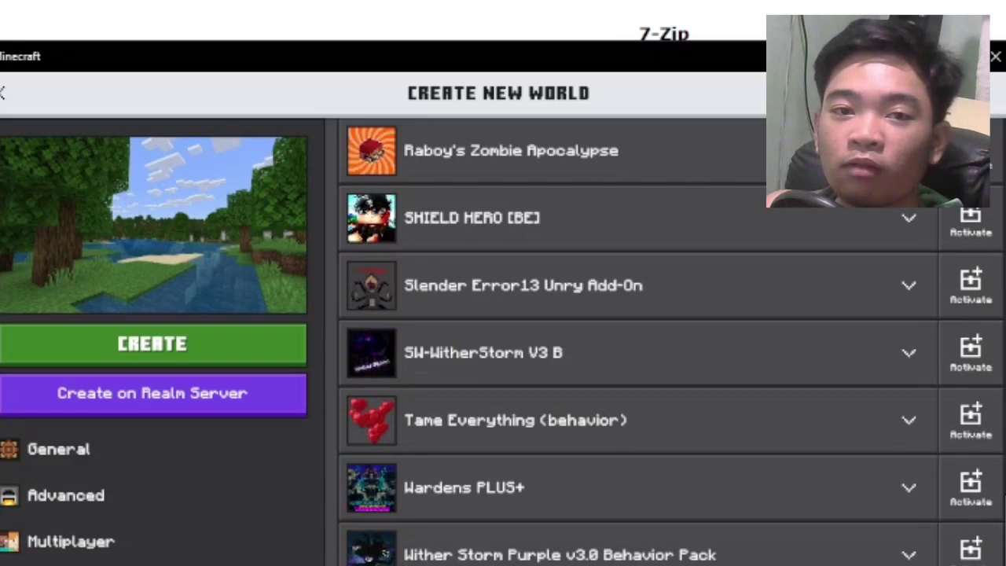
pyautogui.scroll(10, 992, 253)
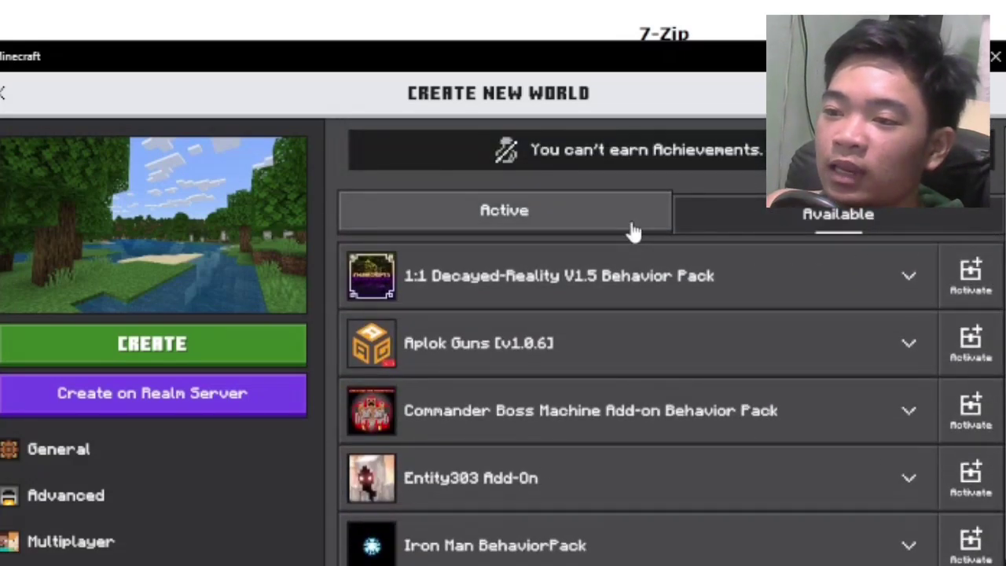
pyautogui.click(631, 225)
pyautogui.click(903, 229)
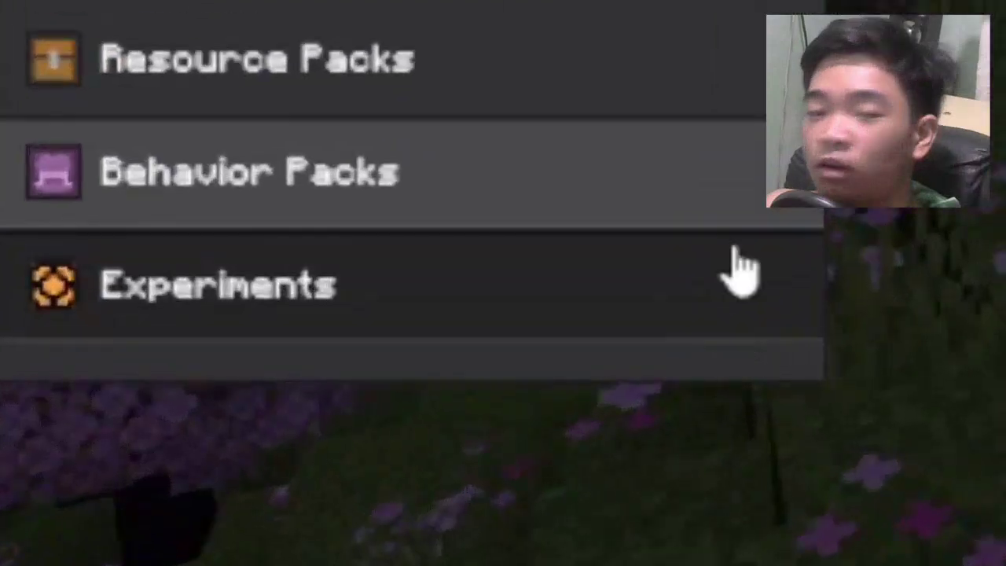
# - Enable the experiments Holiday Creator Features, Custom biomes, Upcoming Creator Features, Beta APIs, Molang Features and Experimental Cameras
pyautogui.click(732, 251)
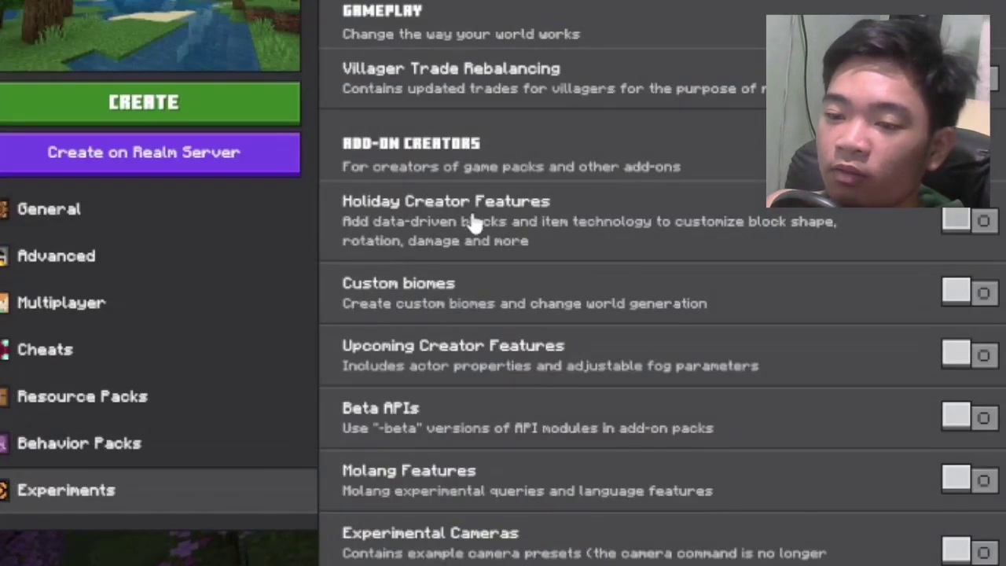
pyautogui.click(472, 242)
pyautogui.click(512, 396)
pyautogui.click(818, 297)
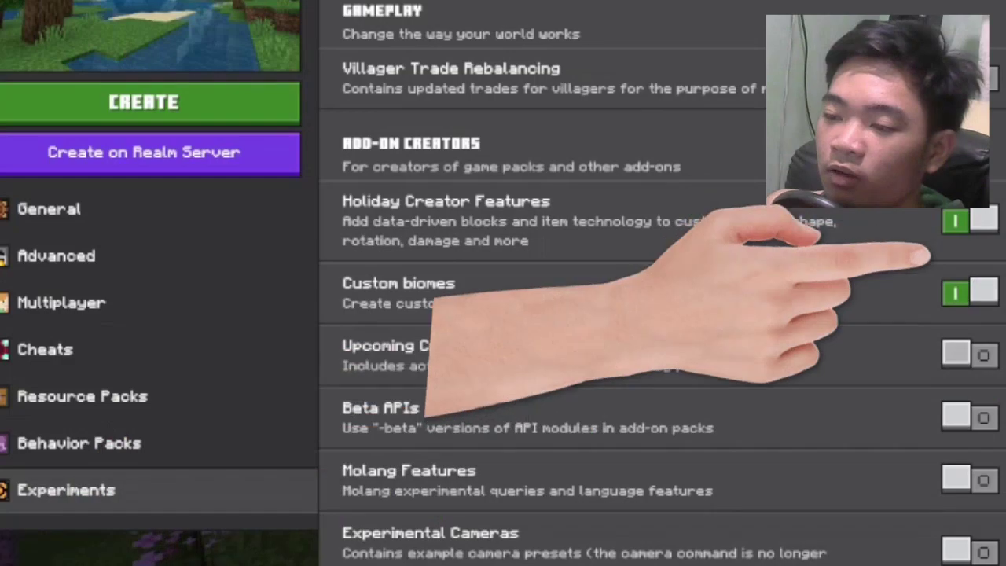
pyautogui.click(774, 356)
pyautogui.click(740, 428)
pyautogui.click(712, 493)
pyautogui.click(633, 548)
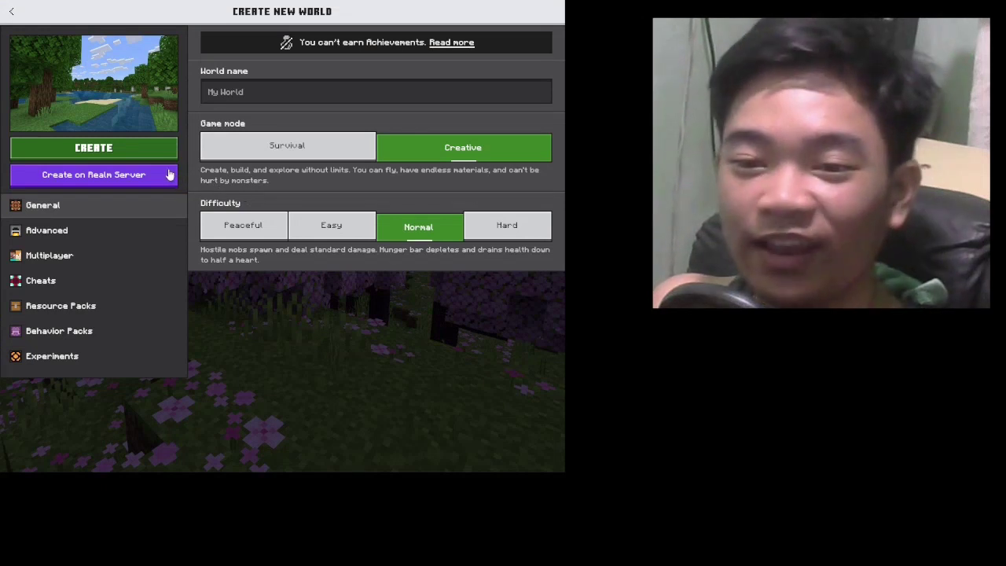
# - Create the world in Creative mode at Normal difficulty and move forward through the snowy terrain
pyautogui.click(152, 149)
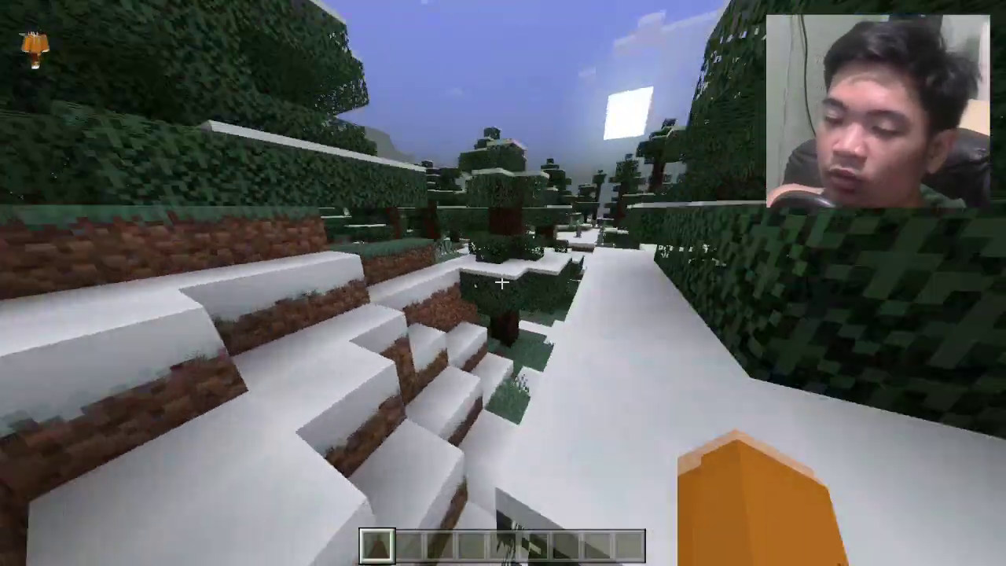
pyautogui.press('w')
pyautogui.press('space')
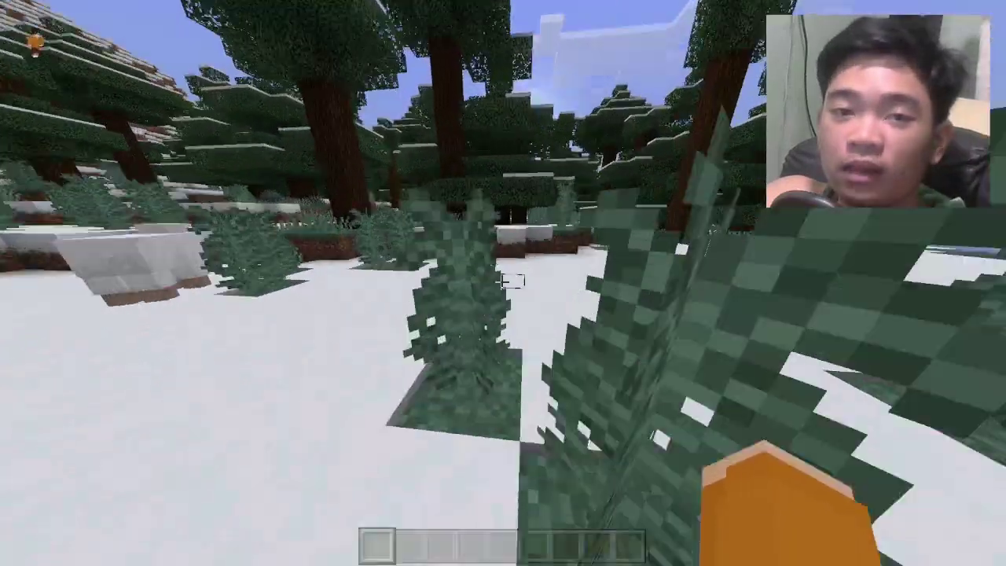
# - Summon a Wither Storm with the /summon command, completing the entity name from the wither suggestions, and fly up
pyautogui.press('/')
pyautogui.write('summon')
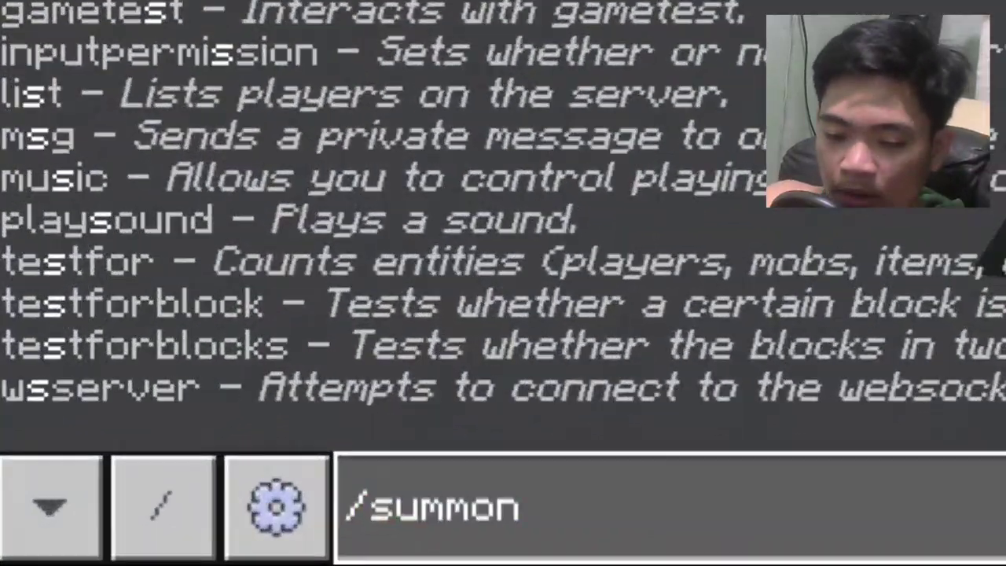
pyautogui.write(' wither')
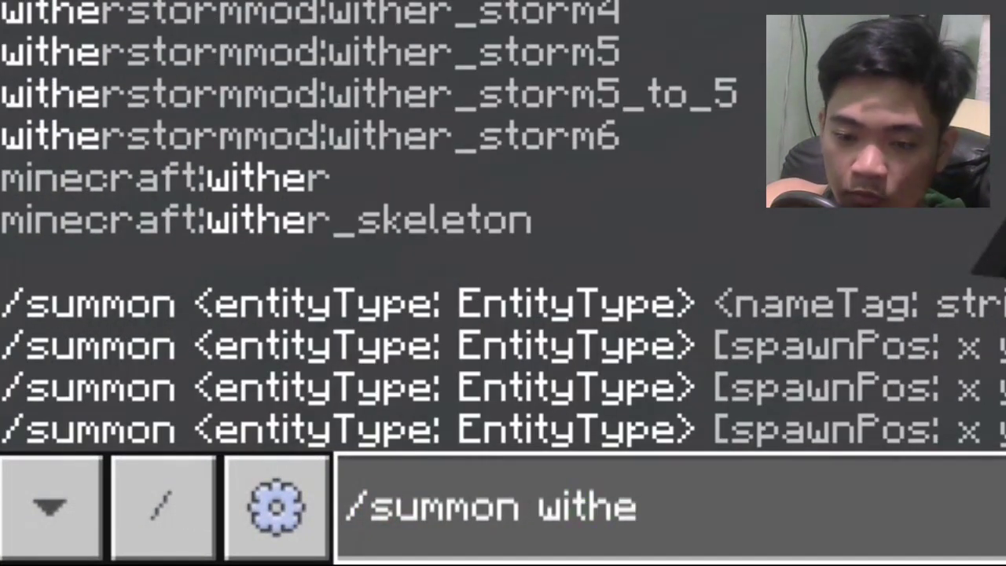
pyautogui.press('Tab')
pyautogui.press('Tab')
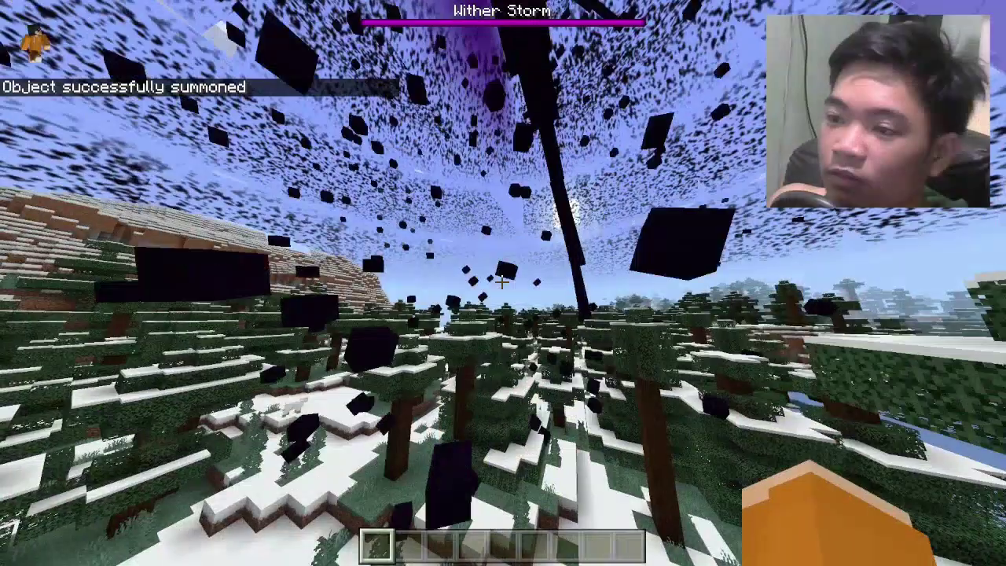
pyautogui.press('space')
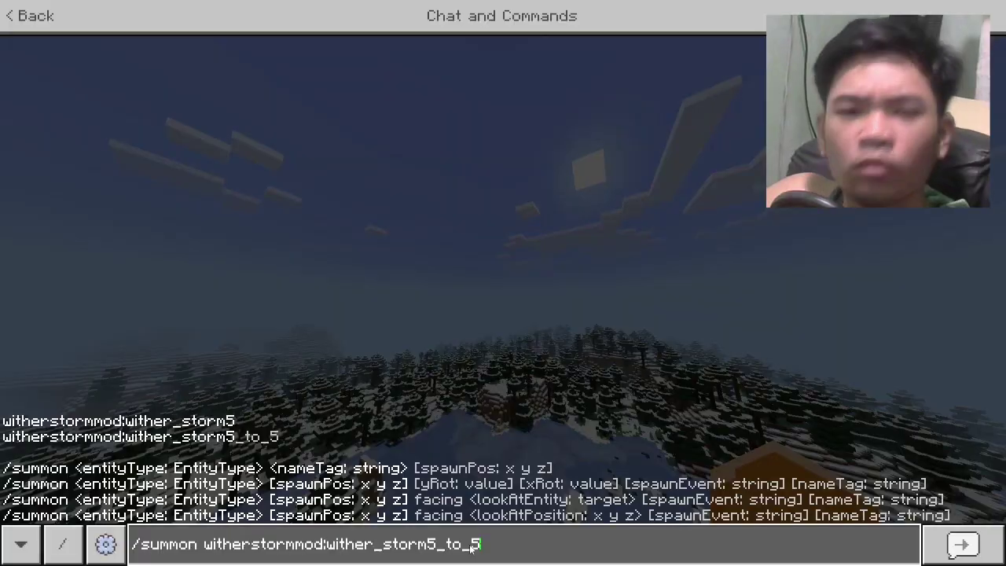
# - Summon witherstormmod:wither_storm5_to_5, and also summon witherstormmod:wither_storm6 by changing the stage number in the wither_storm4 command to 6
pyautogui.press('Return')
pyautogui.click(502, 282)
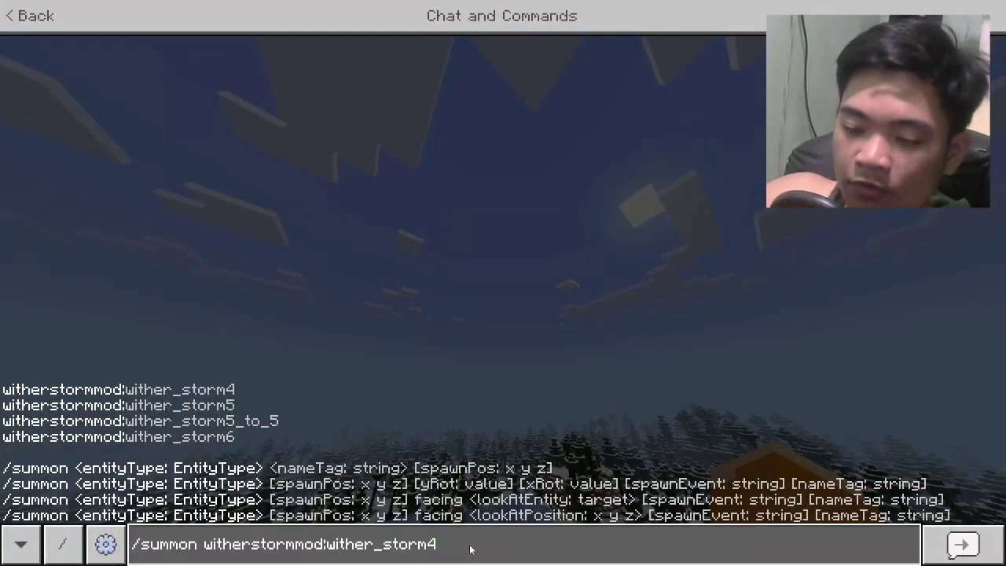
pyautogui.press('BackSpace')
pyautogui.write('6')
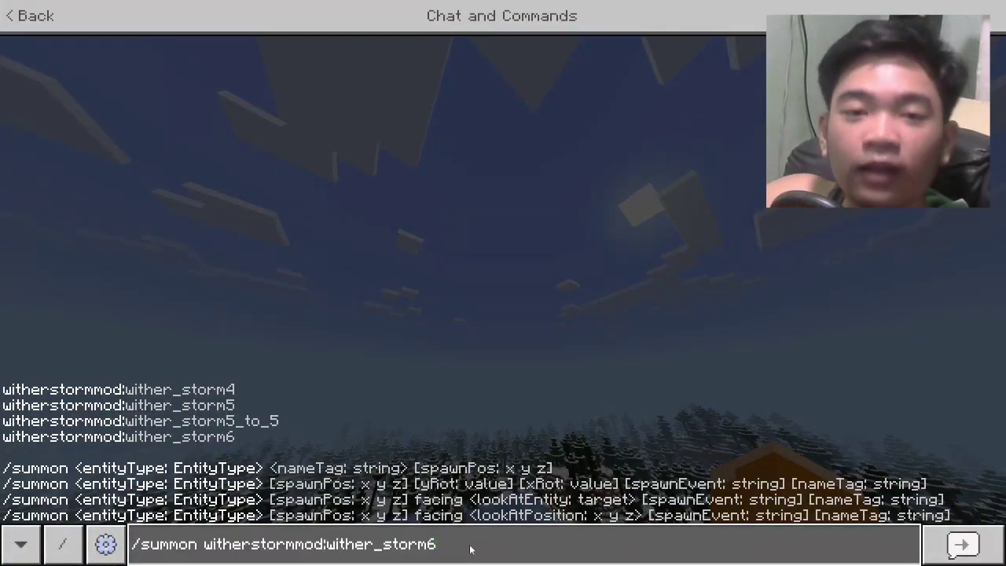
pyautogui.press('Return')
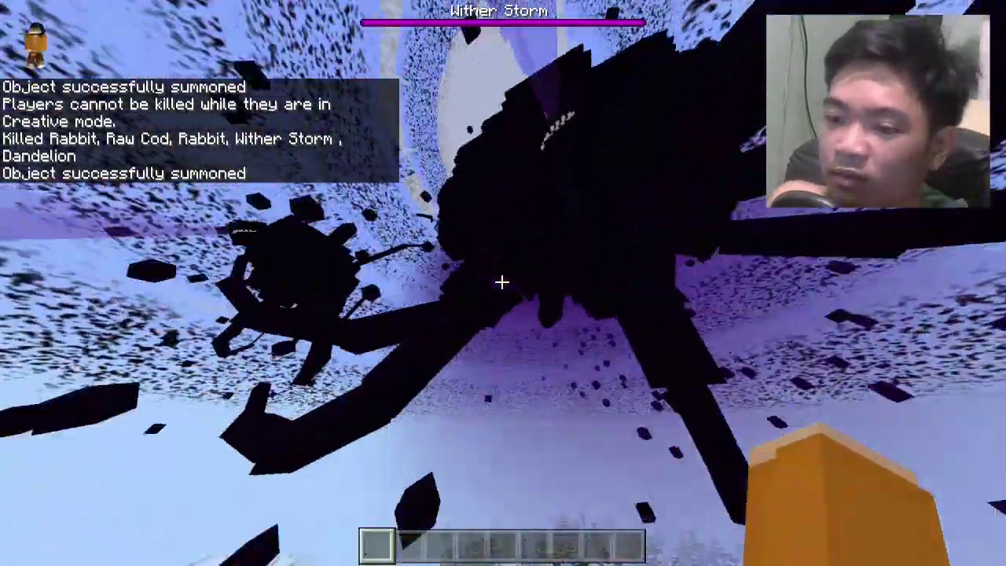